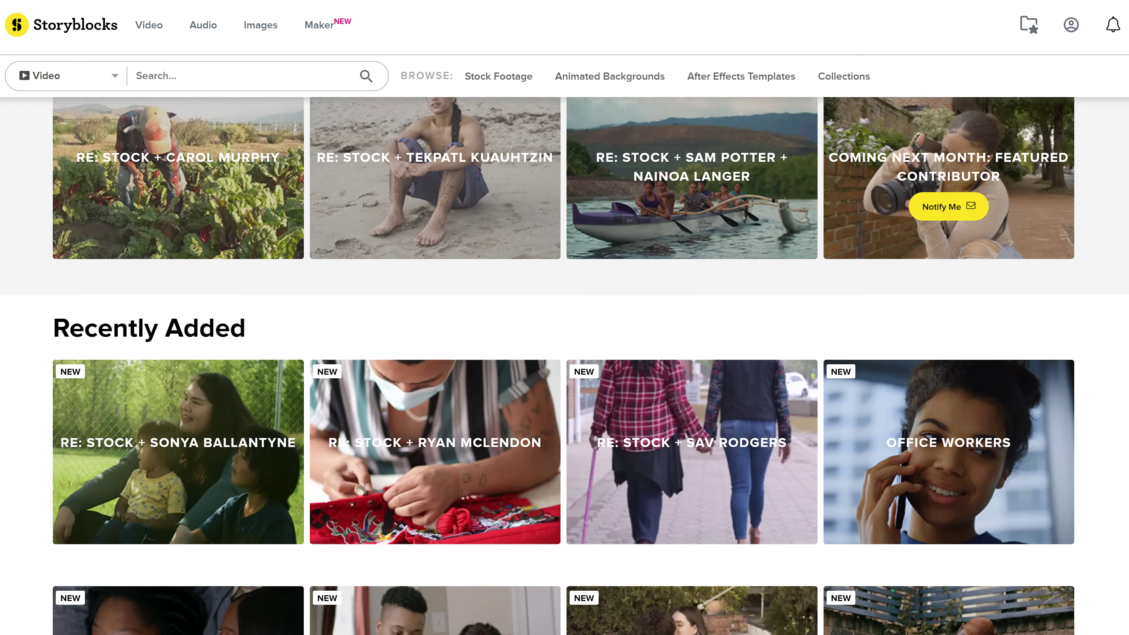
pyautogui.scroll(-3, 564, 364)
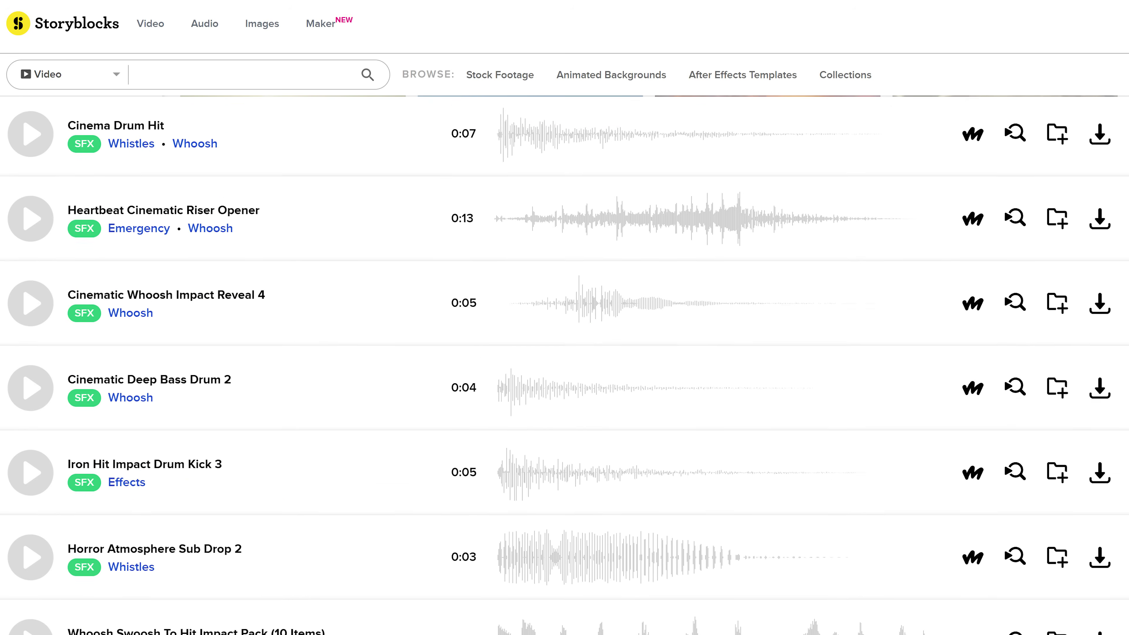
# Scroll through the Storyblocks sound-effect results for whoosh and impact clips
pyautogui.scroll(-4, 564, 360)
pyautogui.scroll(-1, 564, 360)
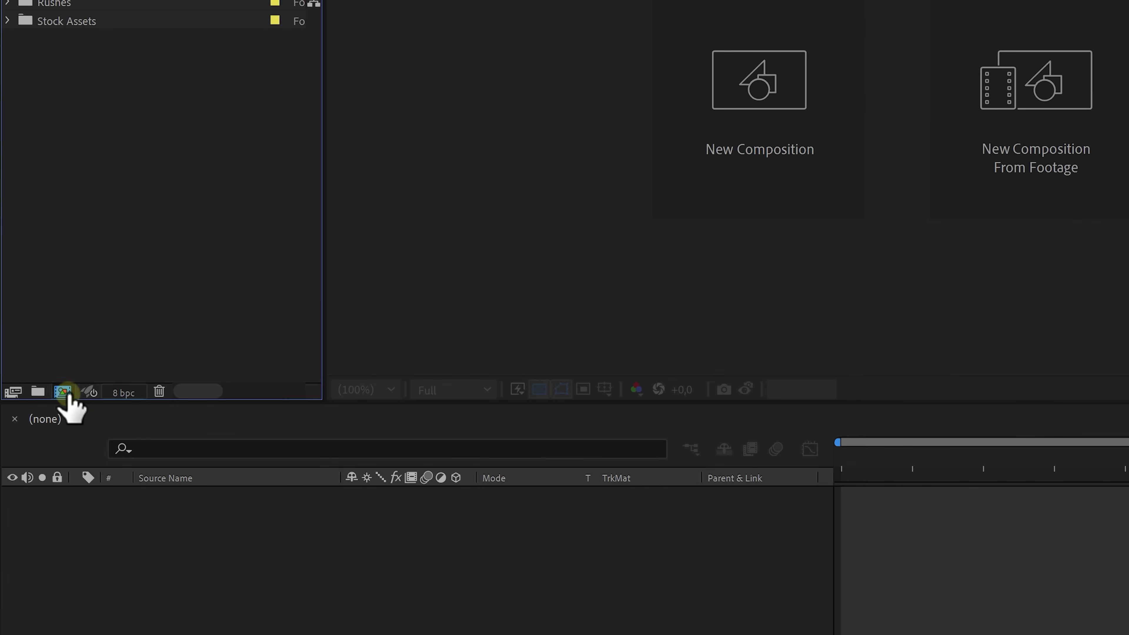
# Create the empty Matte Painting composition and start a new camera layer in its timeline
pyautogui.click(63, 392)
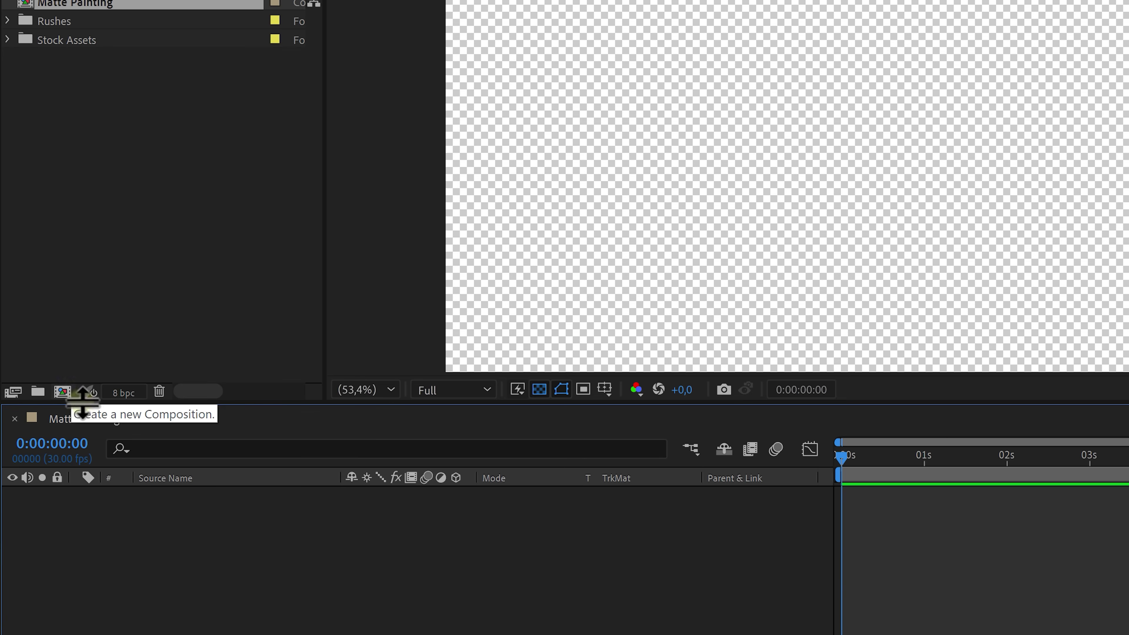
pyautogui.rightClick(237, 545)
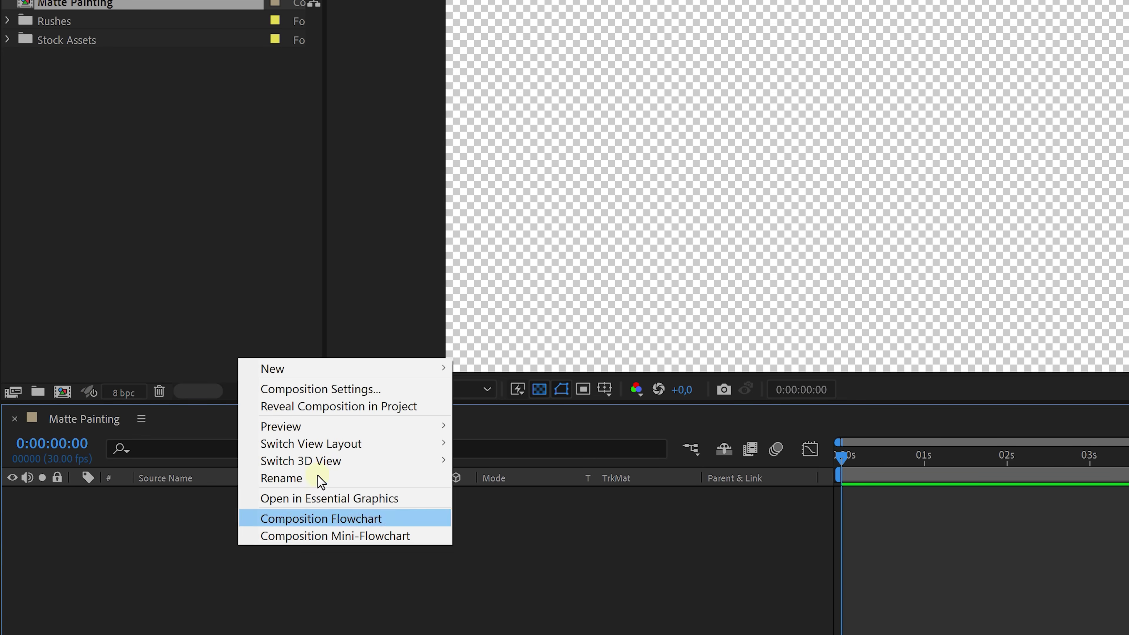
pyautogui.moveTo(382, 376)
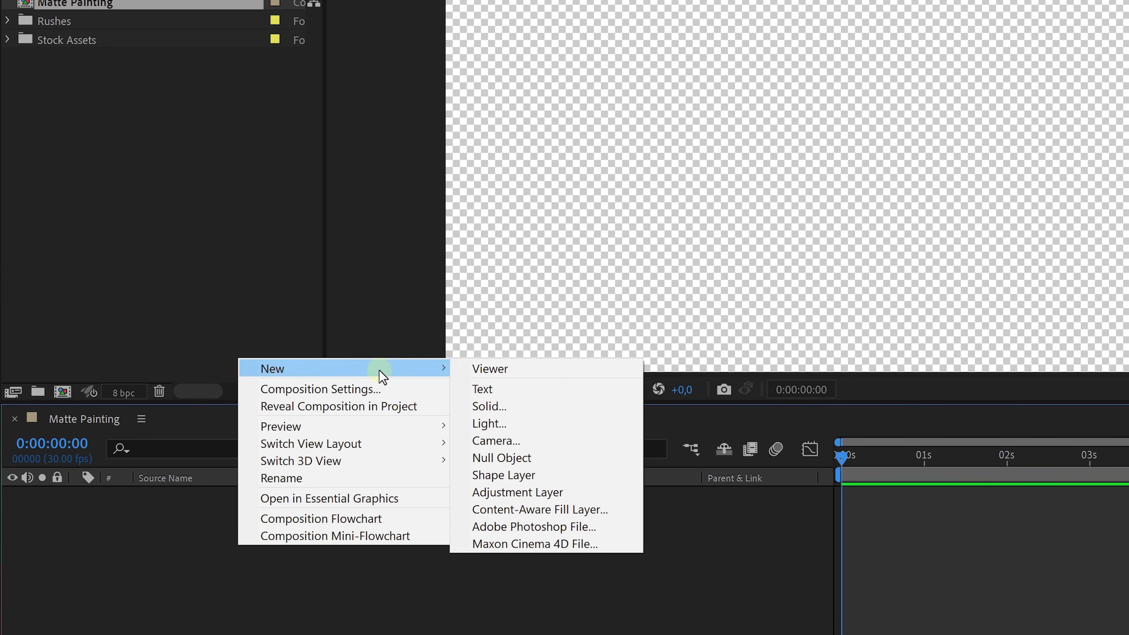
pyautogui.click(541, 442)
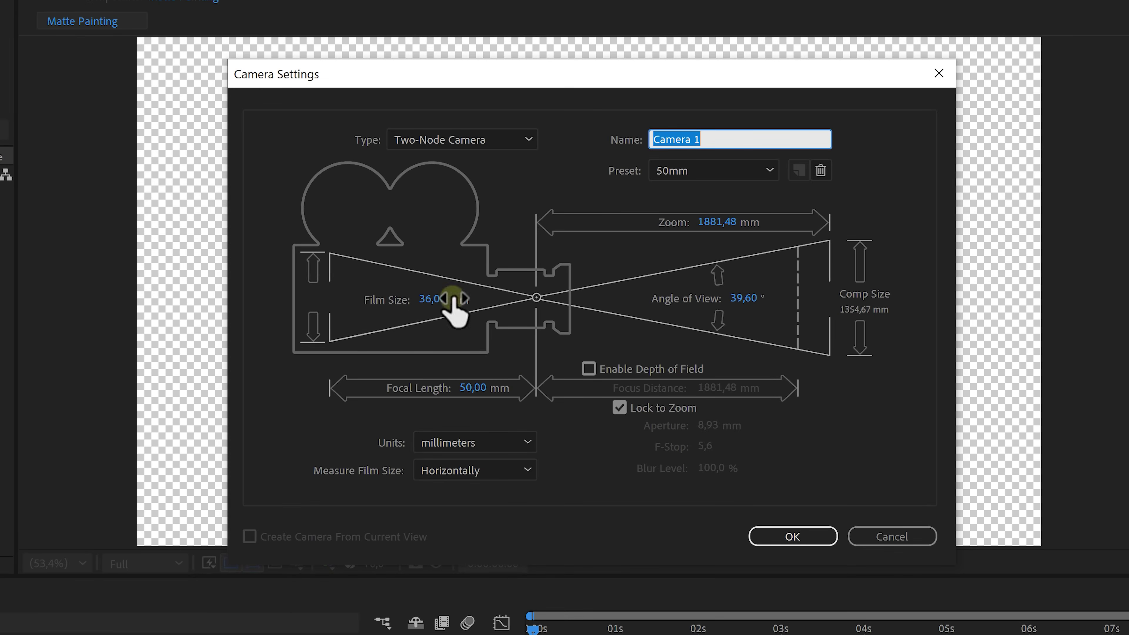
# Make Camera 1 a 50mm One-Node Camera, nudging its X position
pyautogui.click(528, 141)
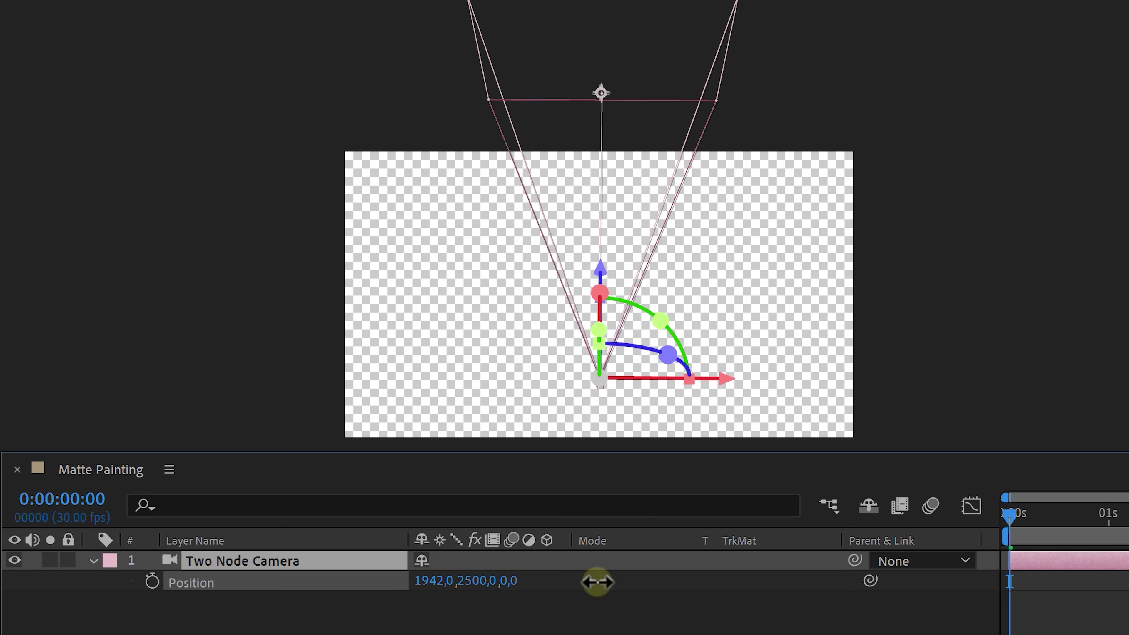
pyautogui.moveTo(594, 595); pyautogui.dragTo(372, 538)
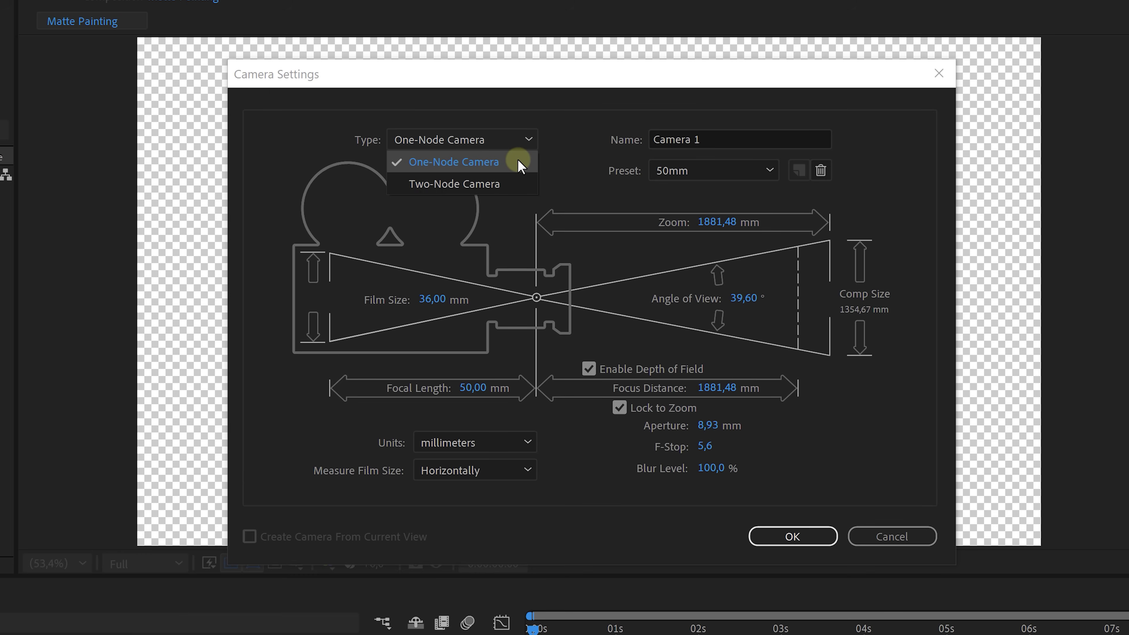
pyautogui.click(520, 166)
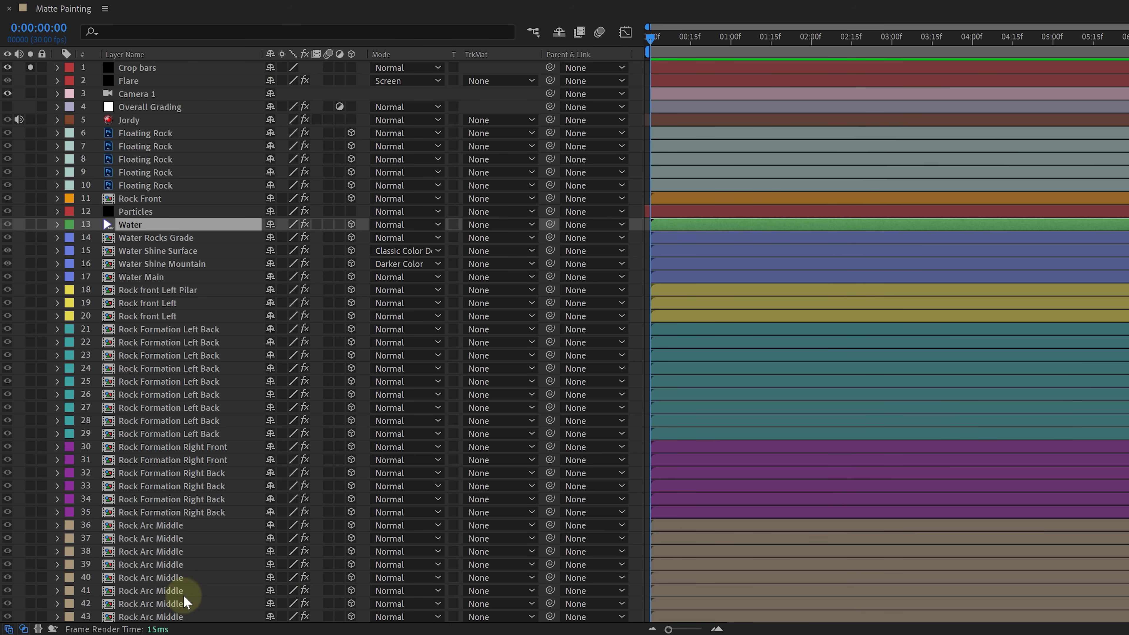
pyautogui.hotkey('ctrl', 'Down')
pyautogui.hotkey('ctrl', 'Down')
pyautogui.hotkey('ctrl', 'Down')
pyautogui.hotkey('ctrl', 'Down')
pyautogui.hotkey('ctrl', 'Down')
pyautogui.hotkey('ctrl', 'Down')
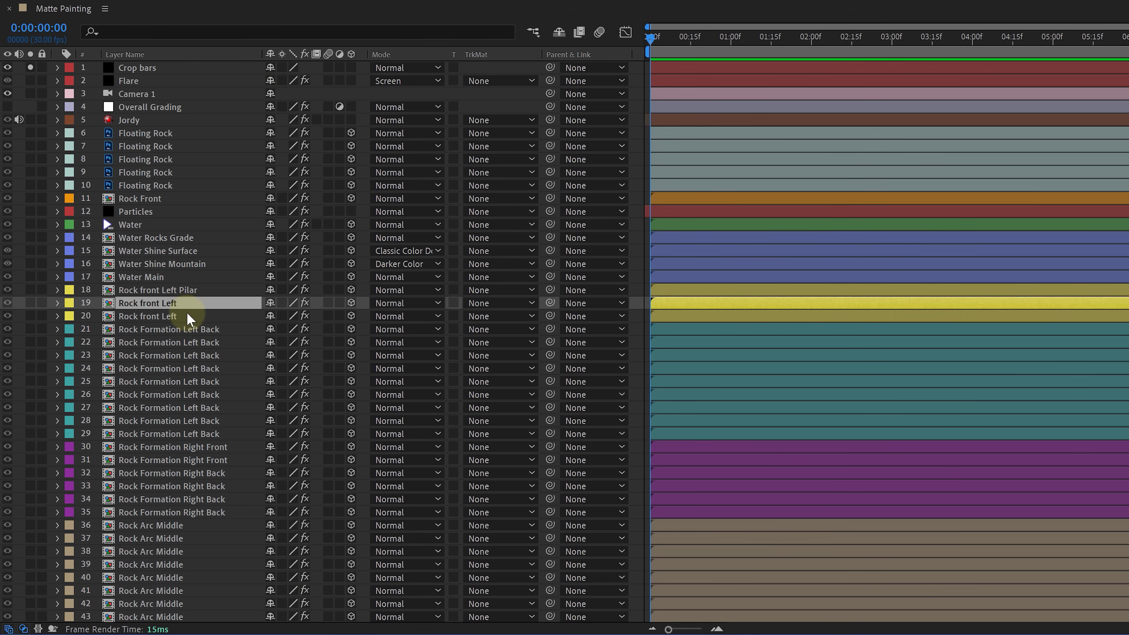
pyautogui.hotkey('ctrl', 'Down')
pyautogui.click(70, 316)
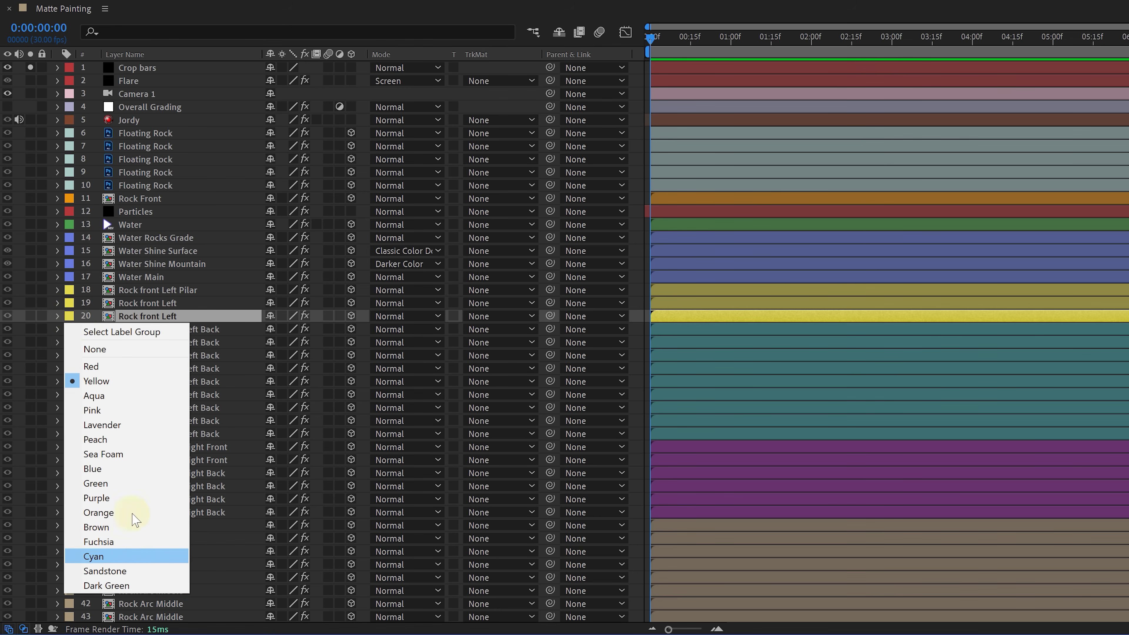
pyautogui.click(145, 382)
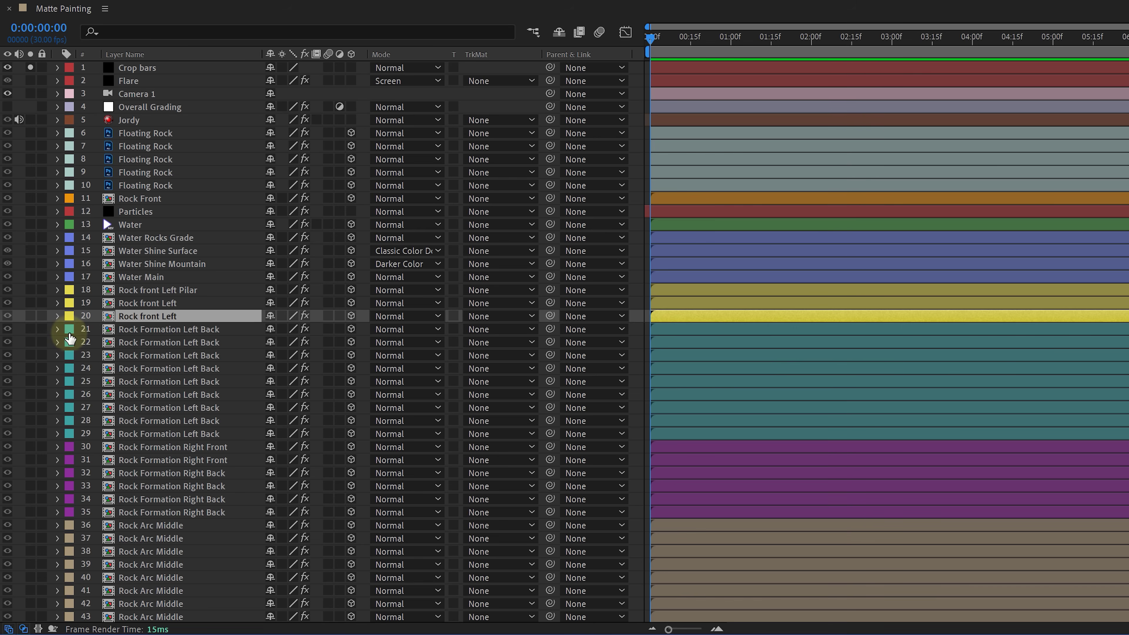
pyautogui.click(70, 332)
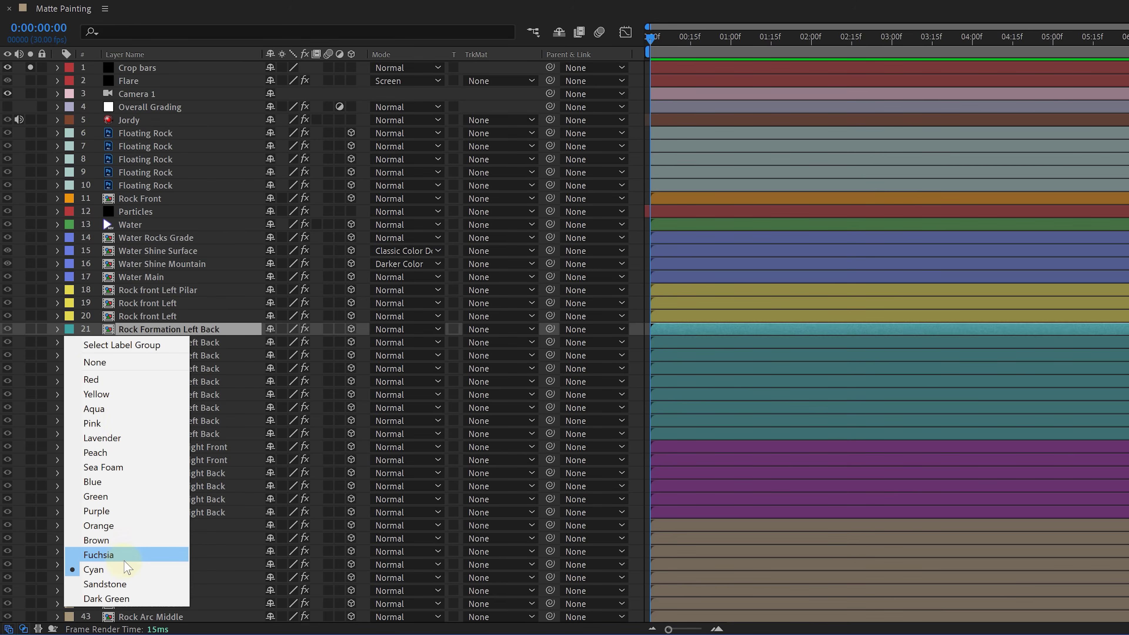
pyautogui.click(128, 569)
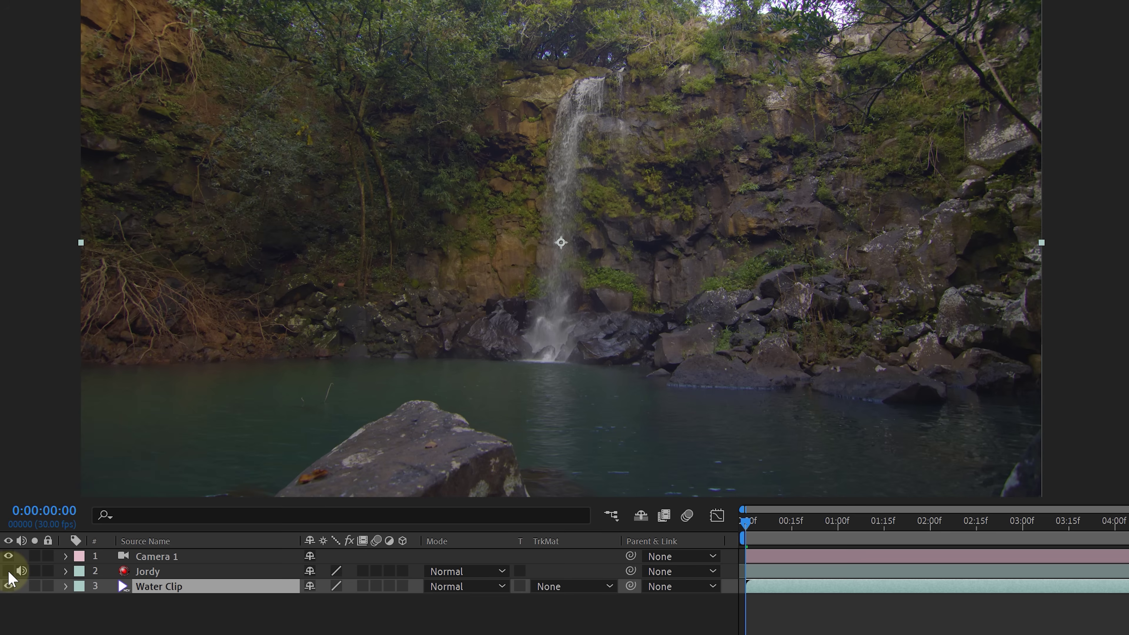
# Key out Jordy's green screen with Keylight's Screen Colour, then push the Water Clip back in Z
pyautogui.click(8, 572)
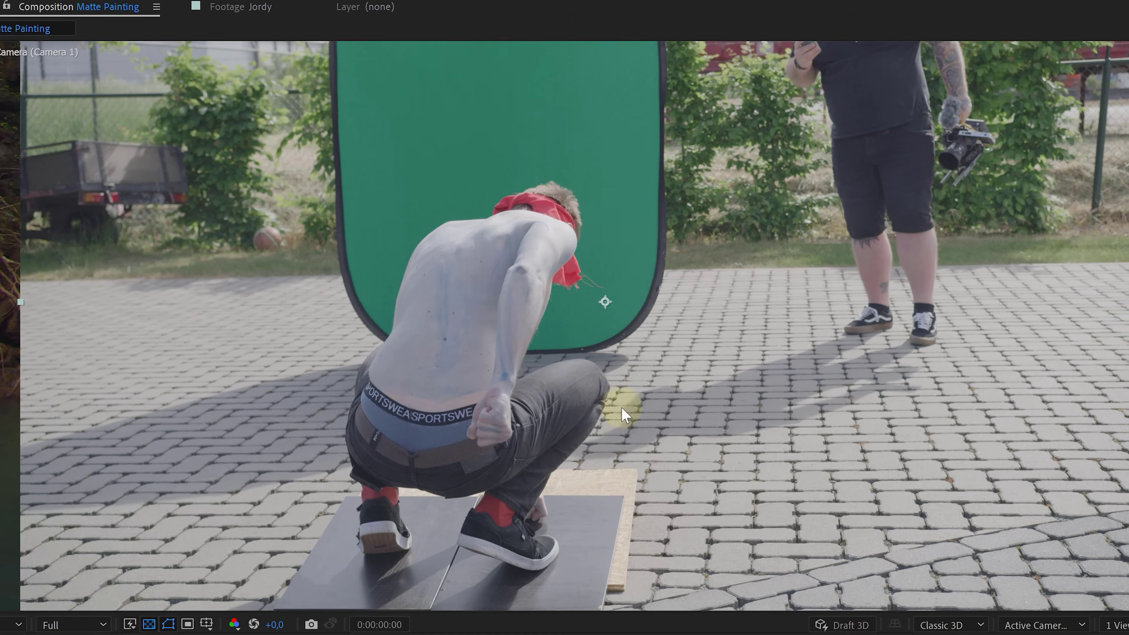
pyautogui.click(448, 114)
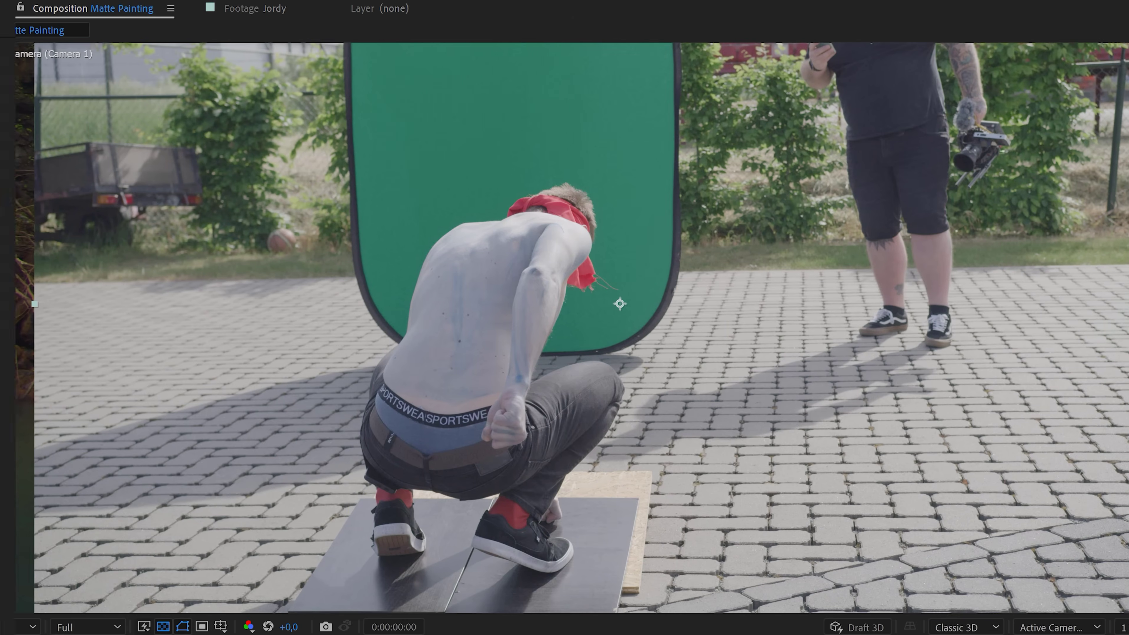
pyautogui.click(187, 154)
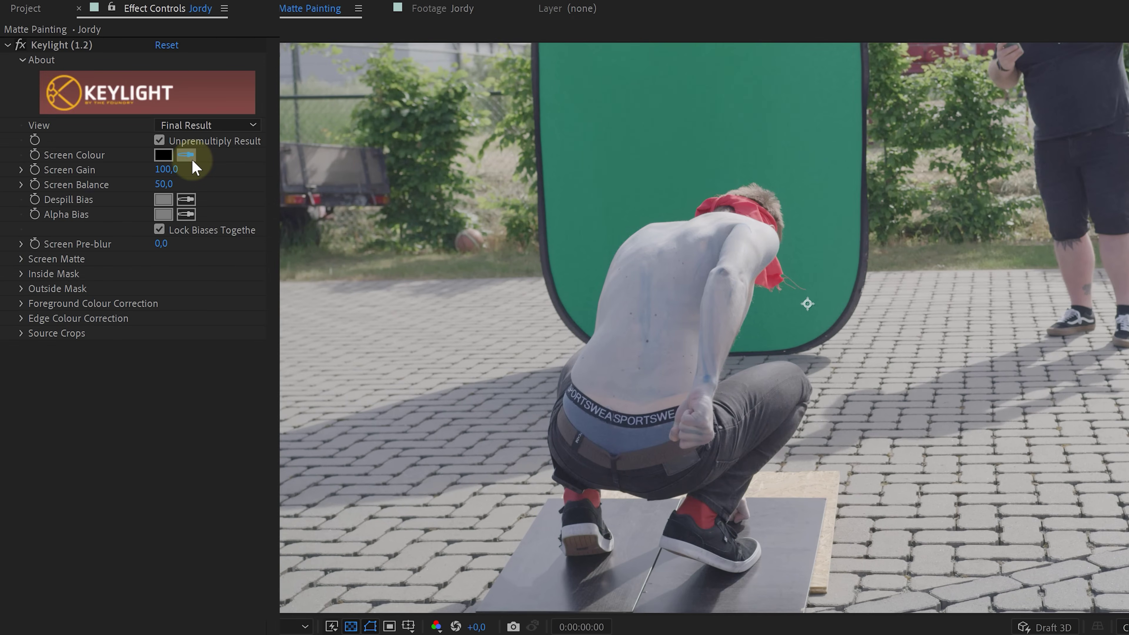
pyautogui.click(684, 174)
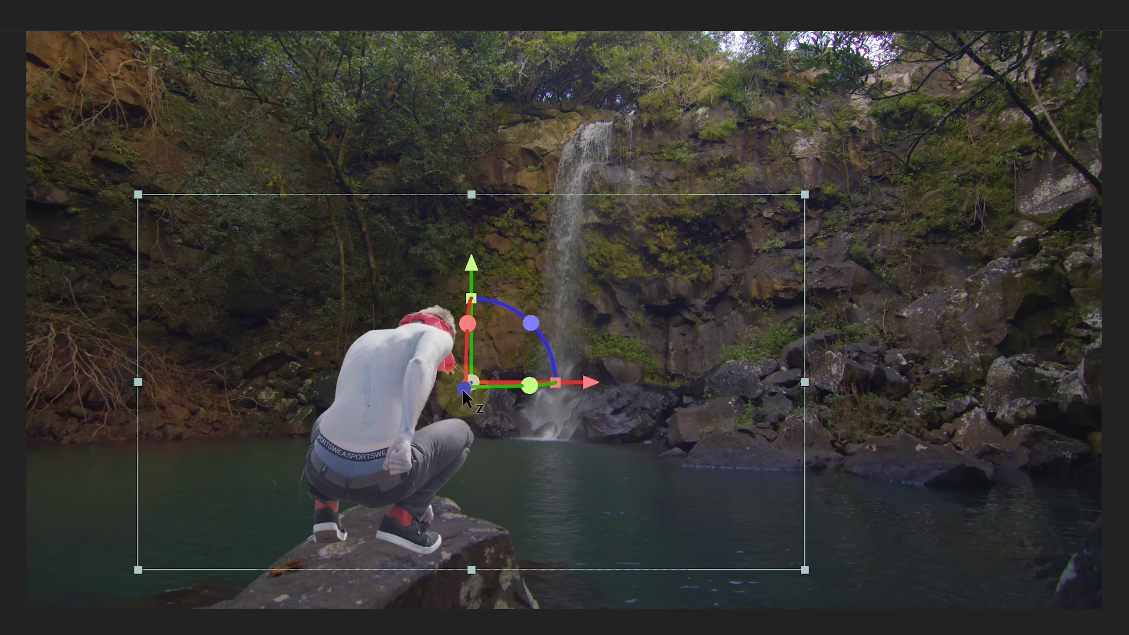
pyautogui.moveTo(462, 388)
pyautogui.mouseDown()
pyautogui.moveTo(429, 410)
pyautogui.moveTo(453, 393)
pyautogui.mouseUp()
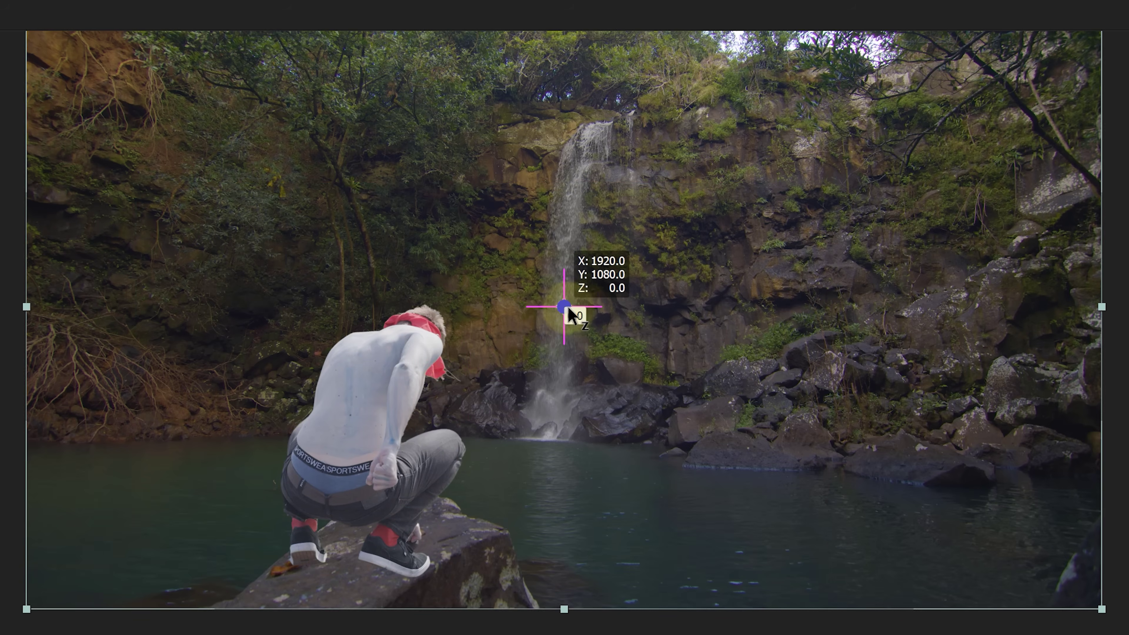
pyautogui.moveTo(573, 315); pyautogui.dragTo(182, 427)
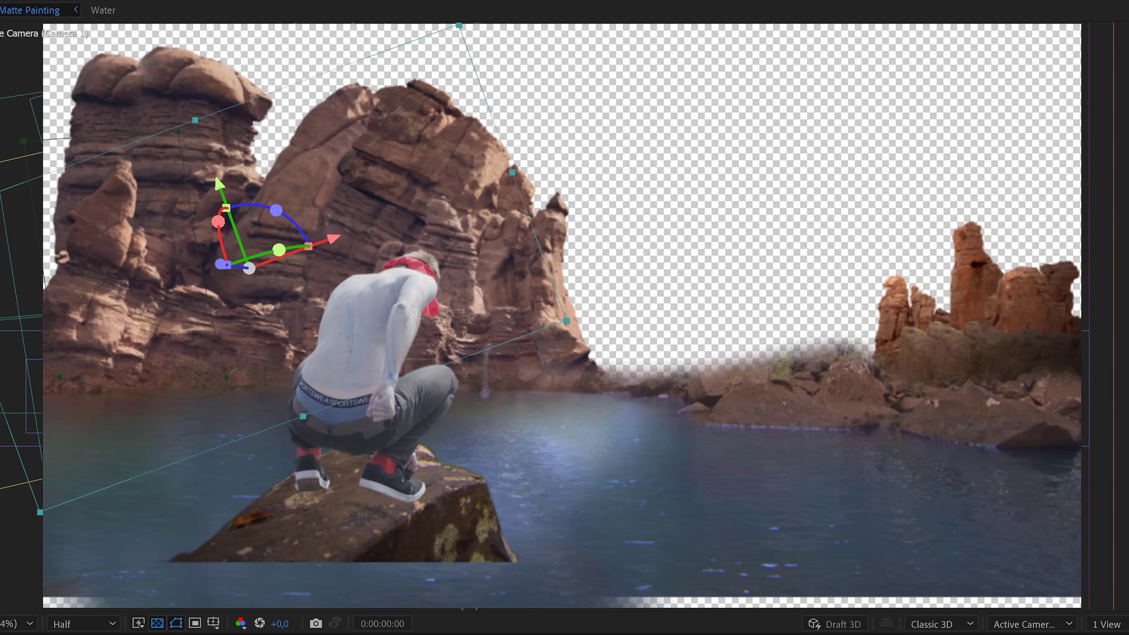
# Move the camera back in depth, then scale up the left rock layer and shift it left
pyautogui.moveTo(99, 141); pyautogui.dragTo(194, 149)
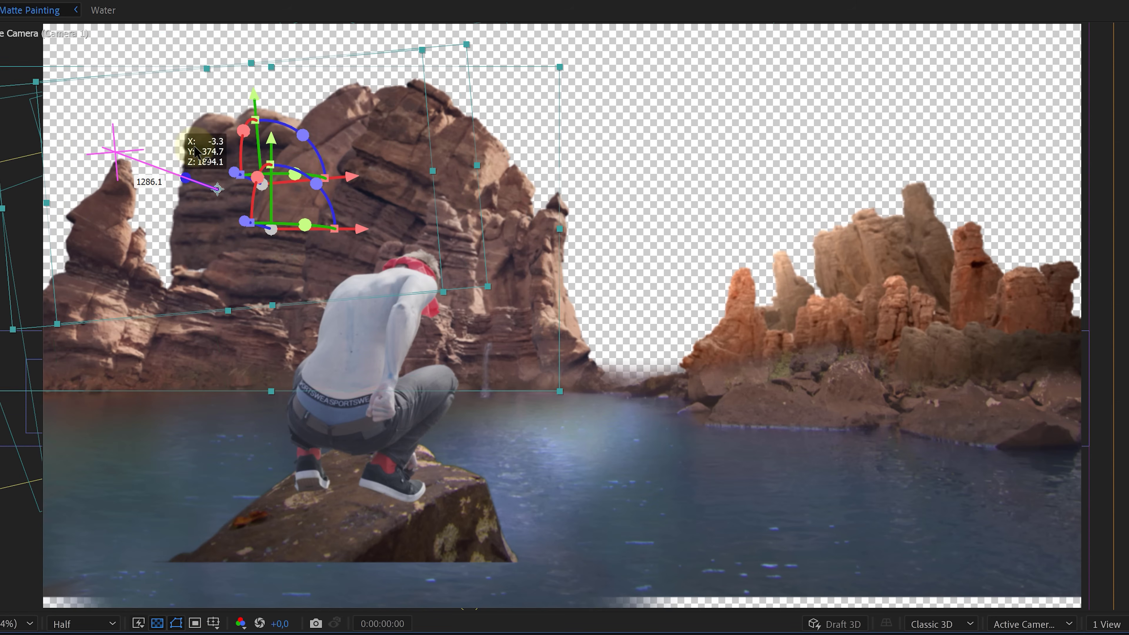
pyautogui.moveTo(559, 65); pyautogui.dragTo(626, 52)
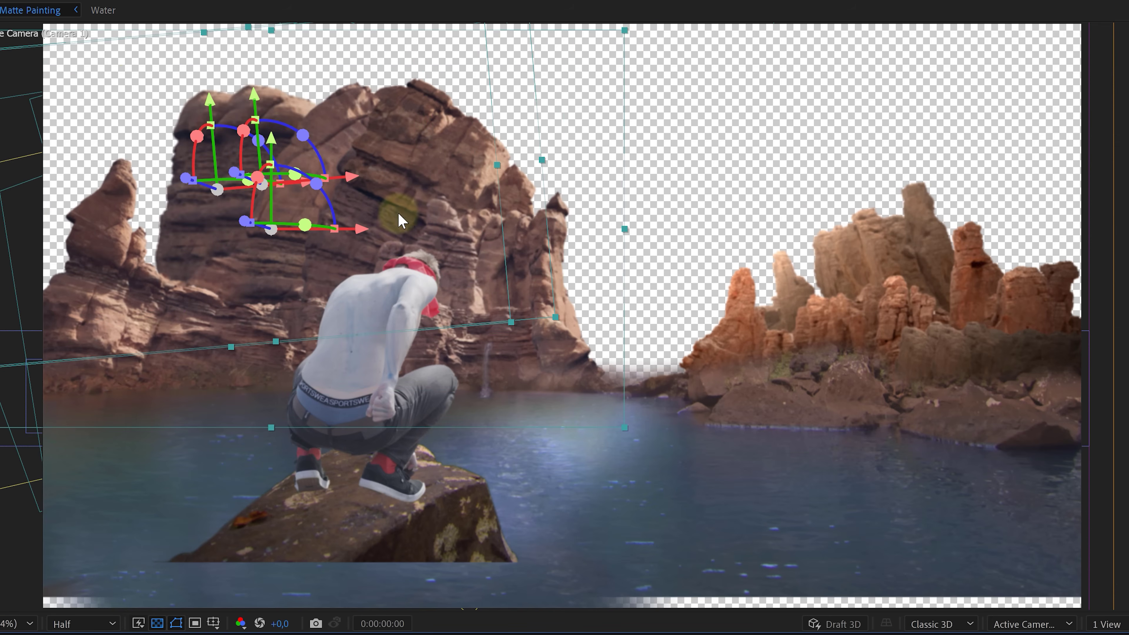
pyautogui.moveTo(359, 237); pyautogui.dragTo(267, 232)
# Set Camera 1 Position X to 2024 and undo a trial move of Jordy closer
pyautogui.click(264, 548)
pyautogui.press('p')
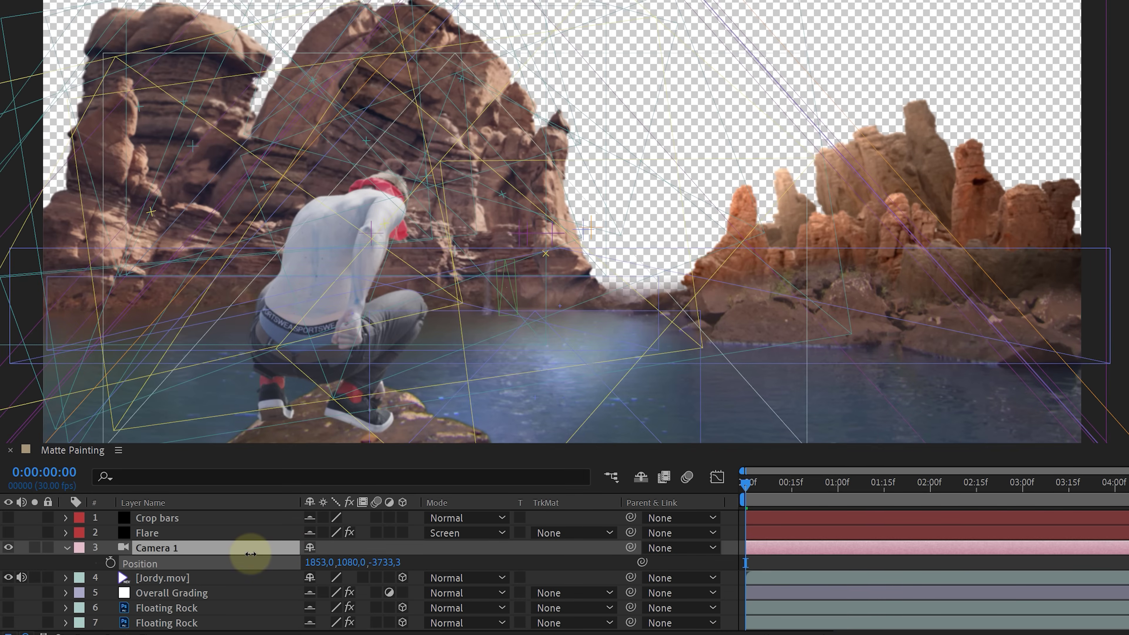
pyautogui.moveTo(267, 553); pyautogui.dragTo(404, 555)
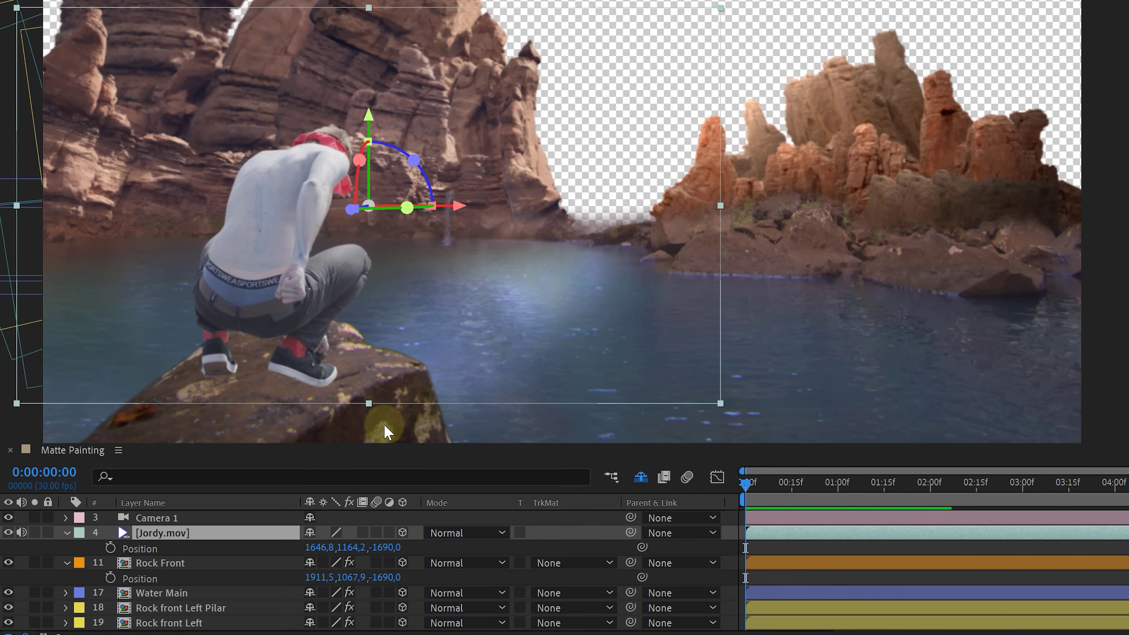
pyautogui.moveTo(351, 211); pyautogui.dragTo(361, 208)
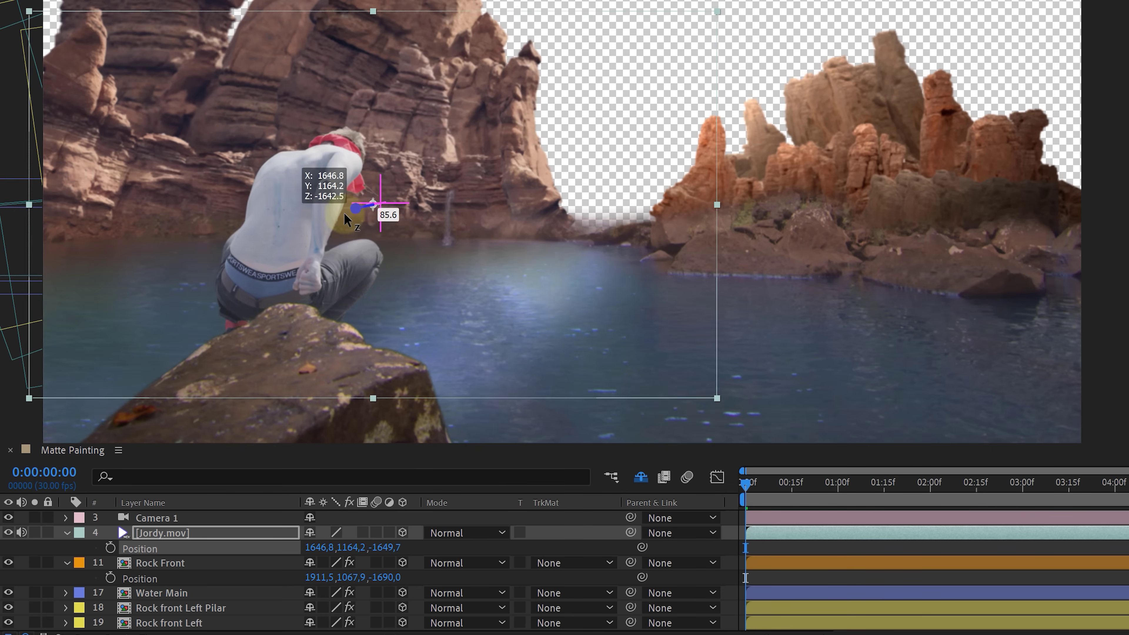
pyautogui.hotkey('ctrl', 'z')
pyautogui.click(409, 540)
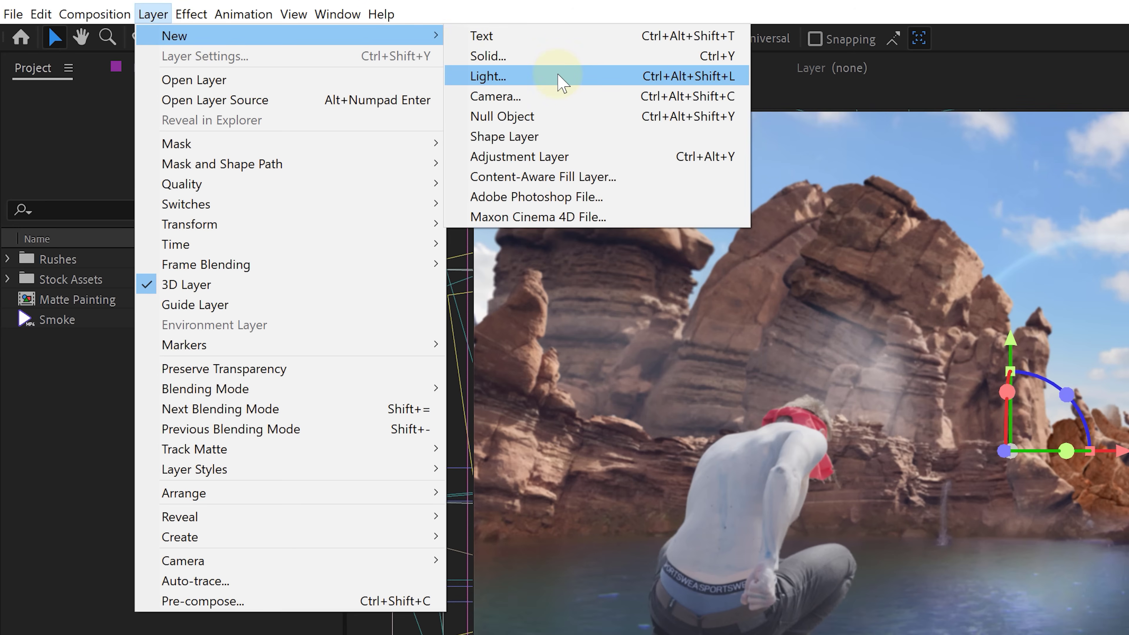
# Create a point light with Smooth falloff
pyautogui.click(562, 82)
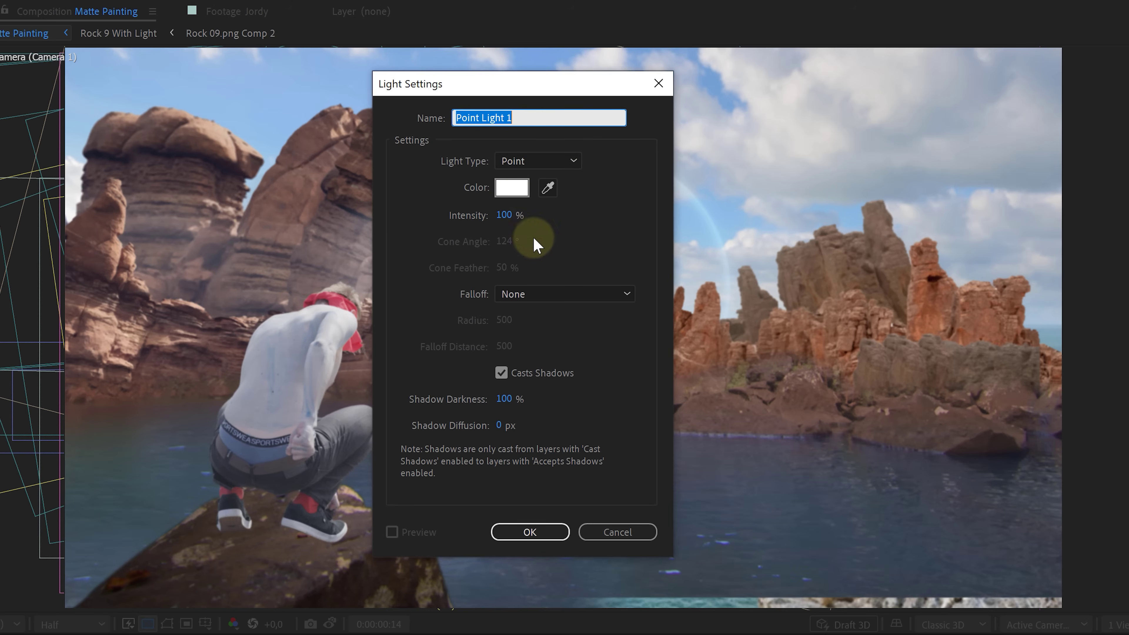
pyautogui.click(559, 294)
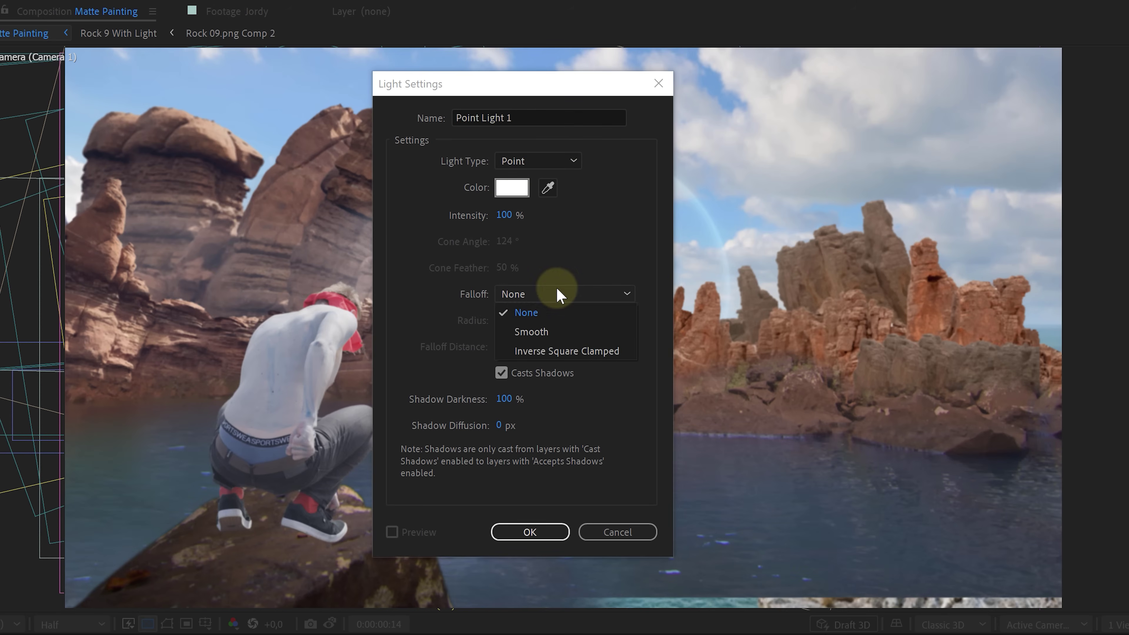
pyautogui.click(597, 338)
pyautogui.press('Return')
# Position the point light up and to the right, above the right-hand rocks
pyautogui.moveTo(902, 315); pyautogui.dragTo(960, 315)
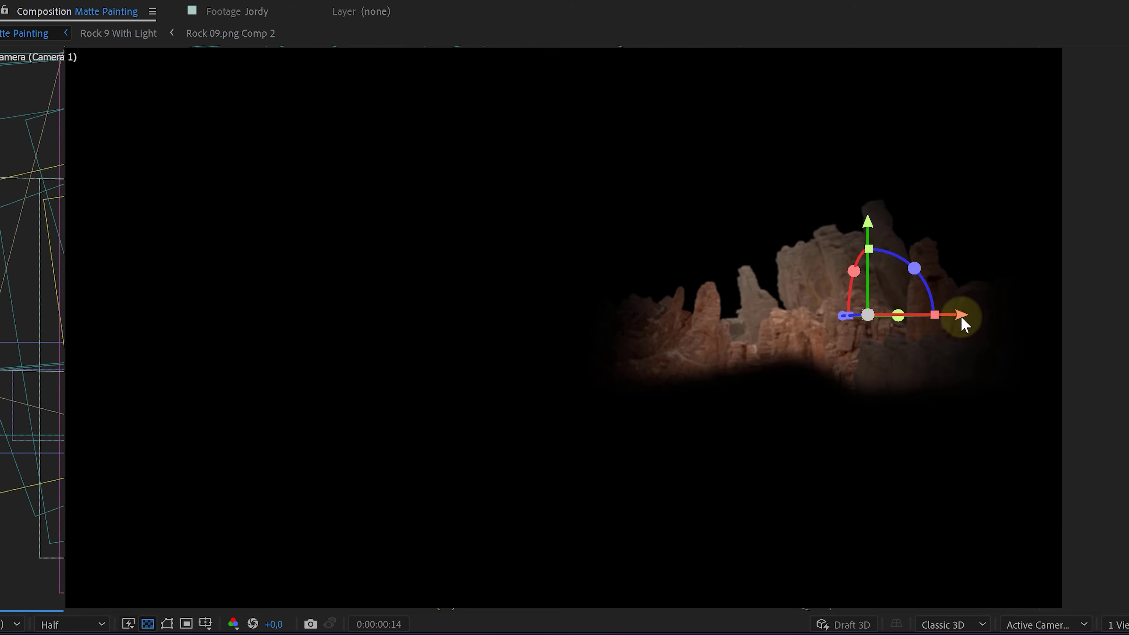
pyautogui.moveTo(872, 214); pyautogui.dragTo(873, 164)
pyautogui.moveTo(957, 257); pyautogui.dragTo(991, 260)
pyautogui.moveTo(897, 169); pyautogui.dragTo(897, 166)
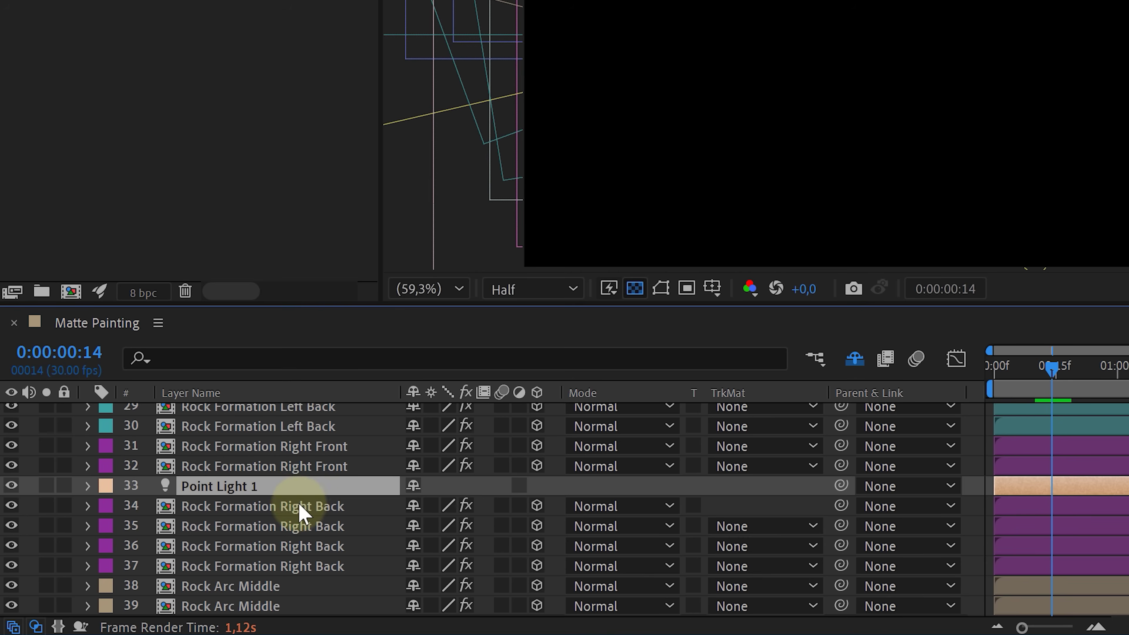
# Select Point Light 1 with Rock Formation Right Back for pre-composing
pyautogui.keyDown('ctrl'); pyautogui.click(257, 503); pyautogui.keyUp('ctrl')
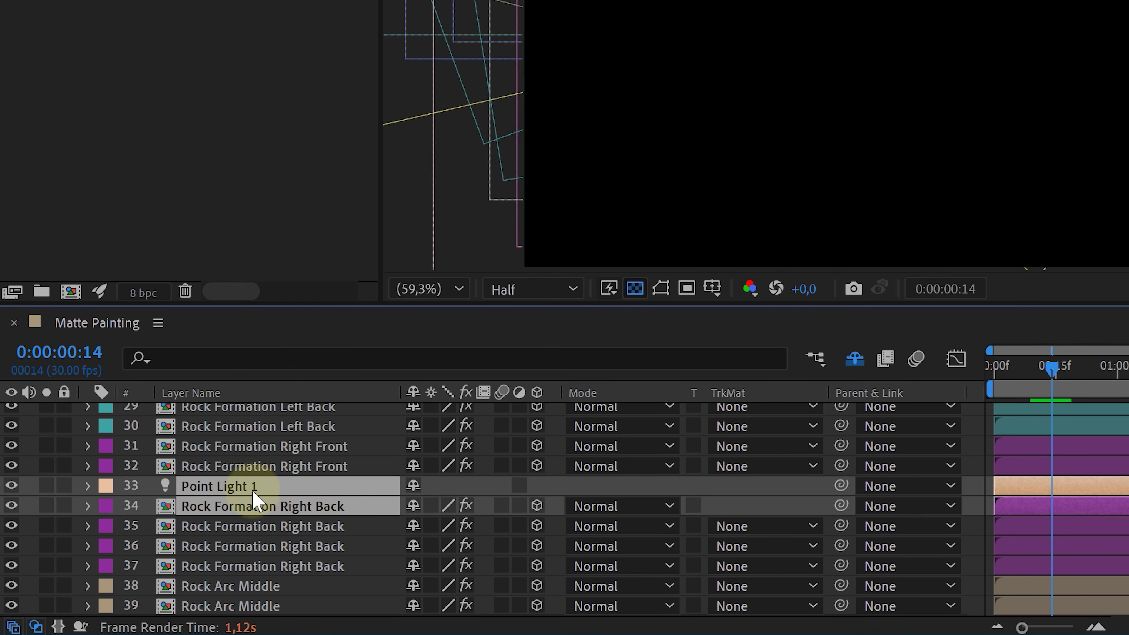
pyautogui.rightClick(258, 503)
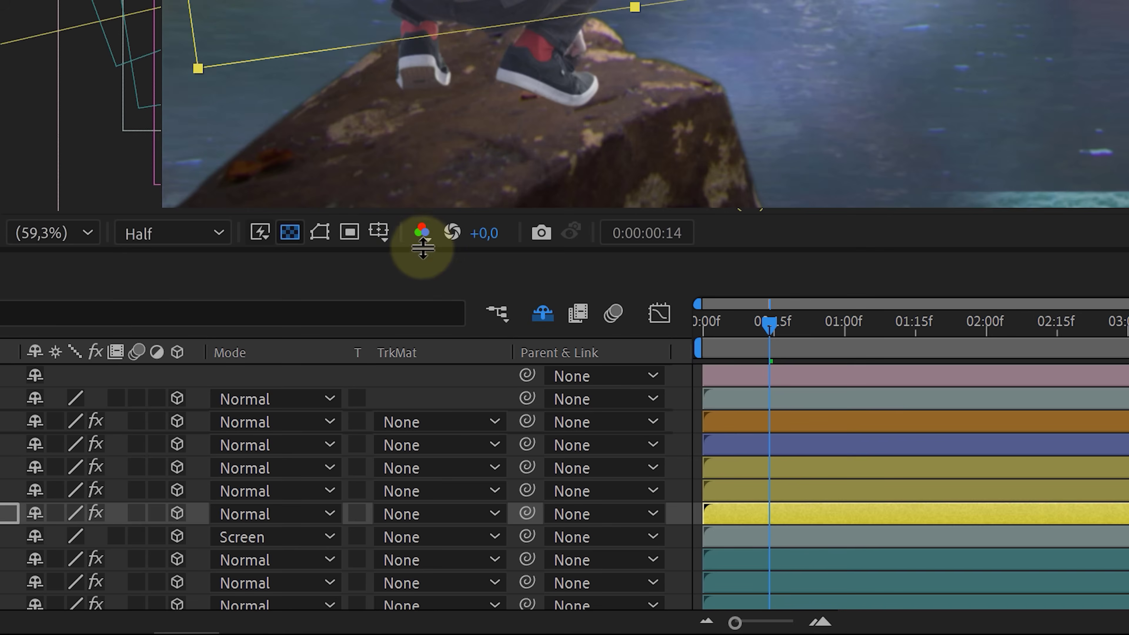
# View the red channel and test a midtone pull-down on Rock Formation Left Back's Red curve
pyautogui.click(420, 232)
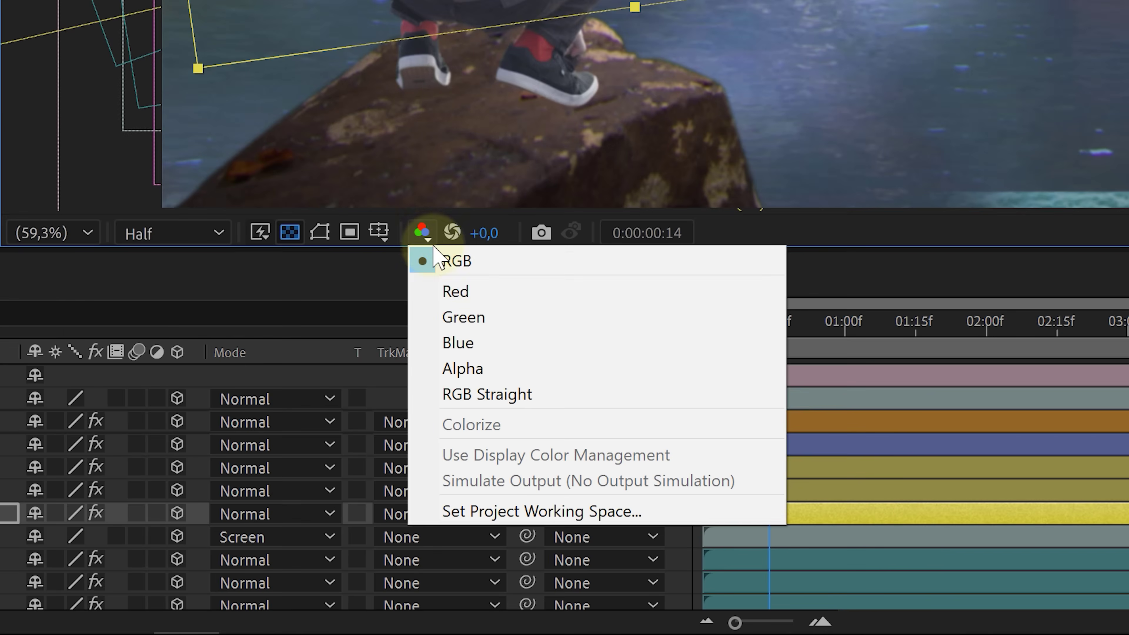
pyautogui.click(462, 291)
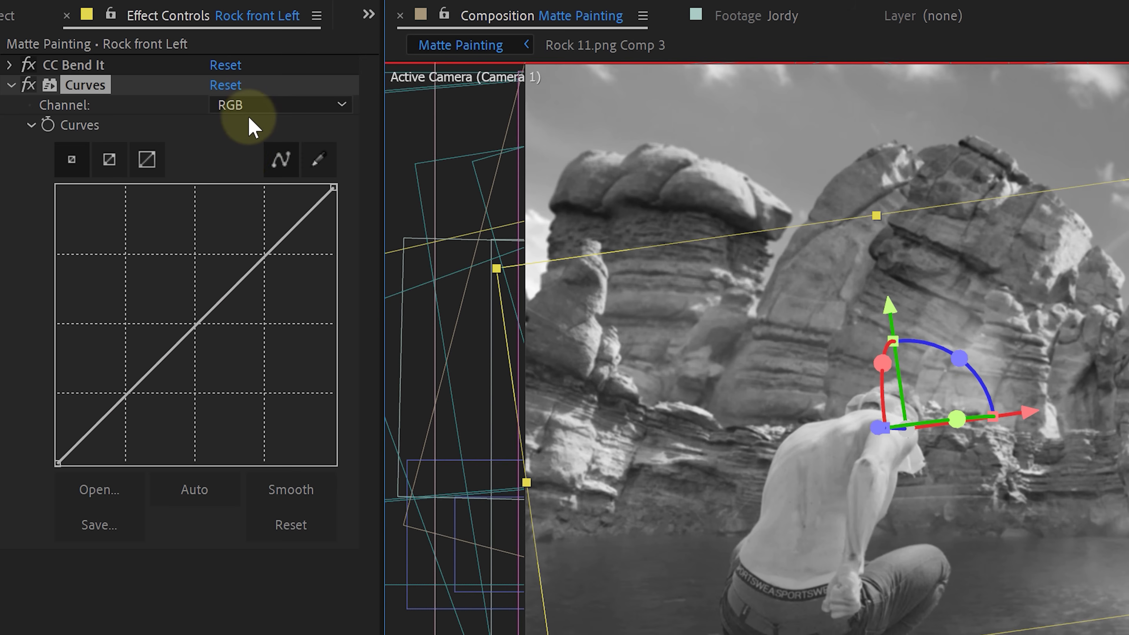
pyautogui.click(249, 105)
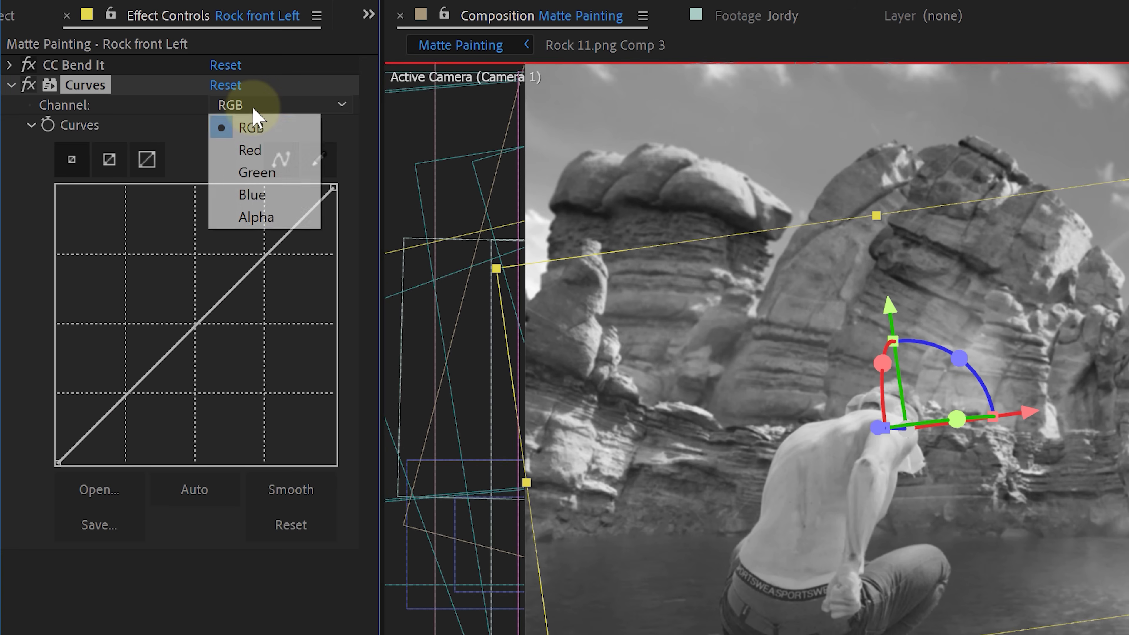
pyautogui.click(250, 150)
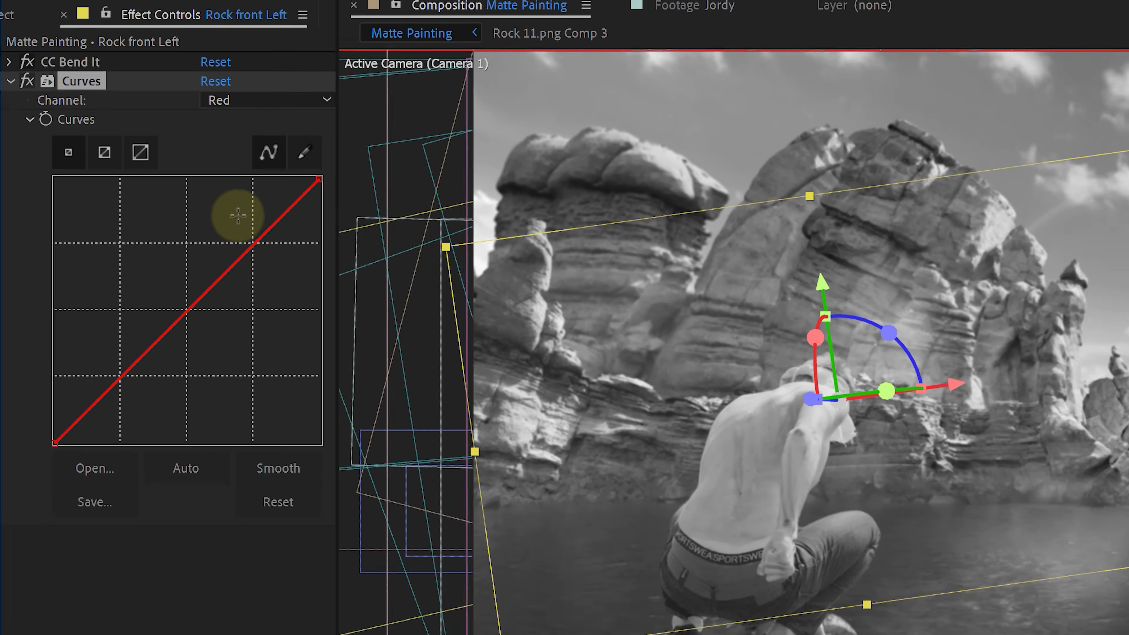
pyautogui.moveTo(209, 311); pyautogui.dragTo(210, 326)
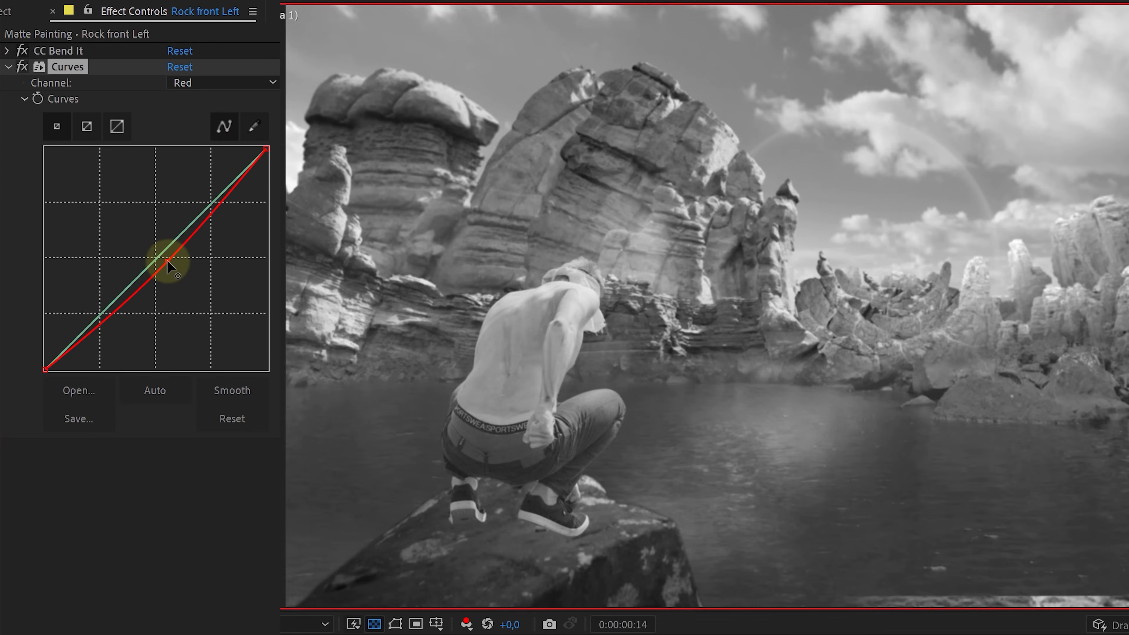
pyautogui.moveTo(167, 266)
pyautogui.mouseDown()
pyautogui.moveTo(207, 295)
pyautogui.moveTo(181, 264)
pyautogui.moveTo(169, 266)
pyautogui.mouseUp()
# Check the green channel and shadows via viewer exposure, then raise Levels Output Black to 71
pyautogui.click(466, 624)
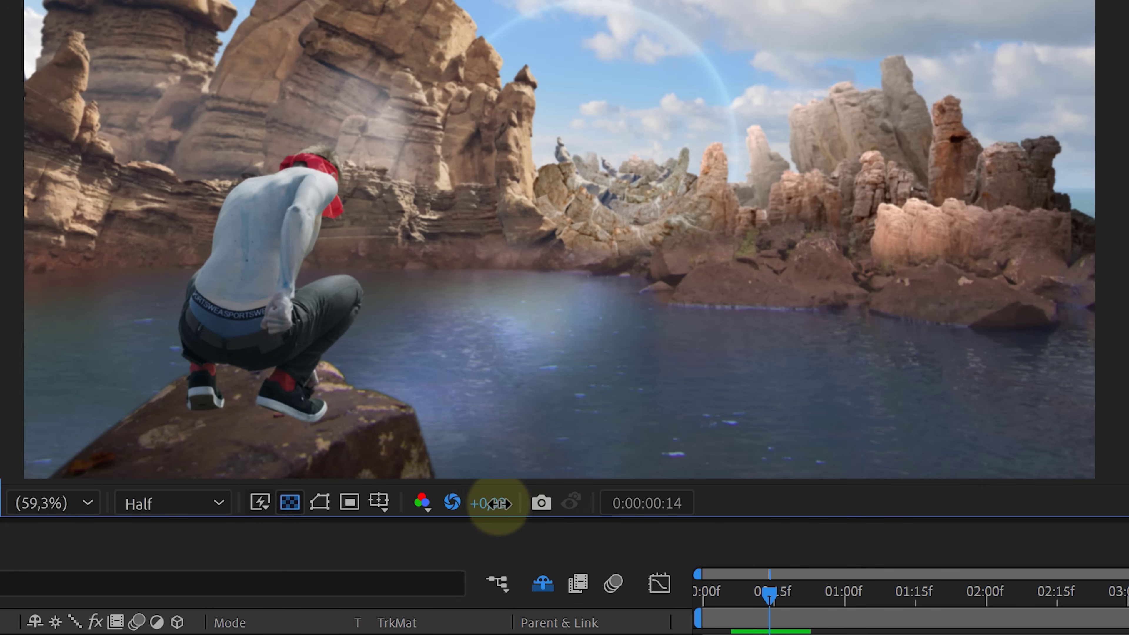
pyautogui.moveTo(539, 498); pyautogui.dragTo(1124, 478)
pyautogui.moveTo(1049, 476); pyautogui.dragTo(1022, 476)
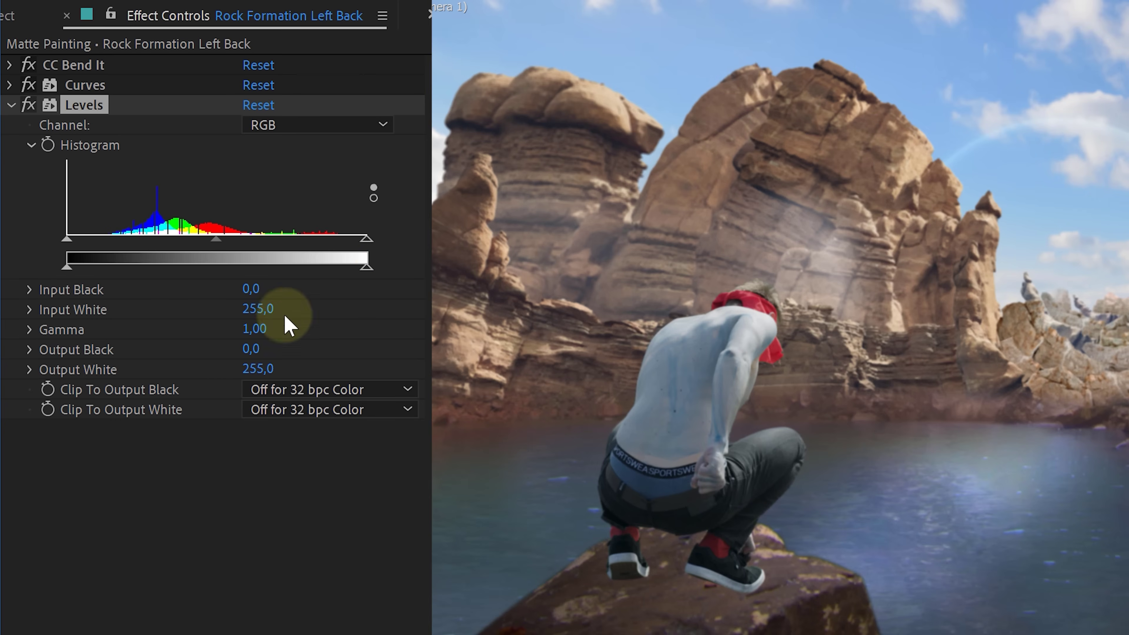
pyautogui.moveTo(65, 267); pyautogui.dragTo(174, 273)
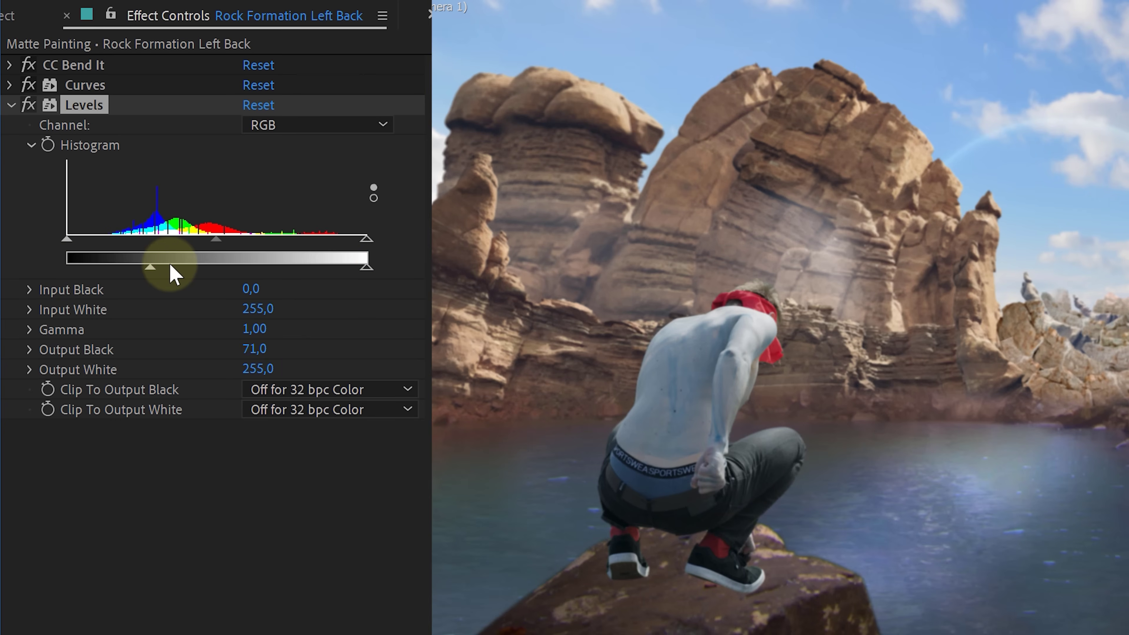